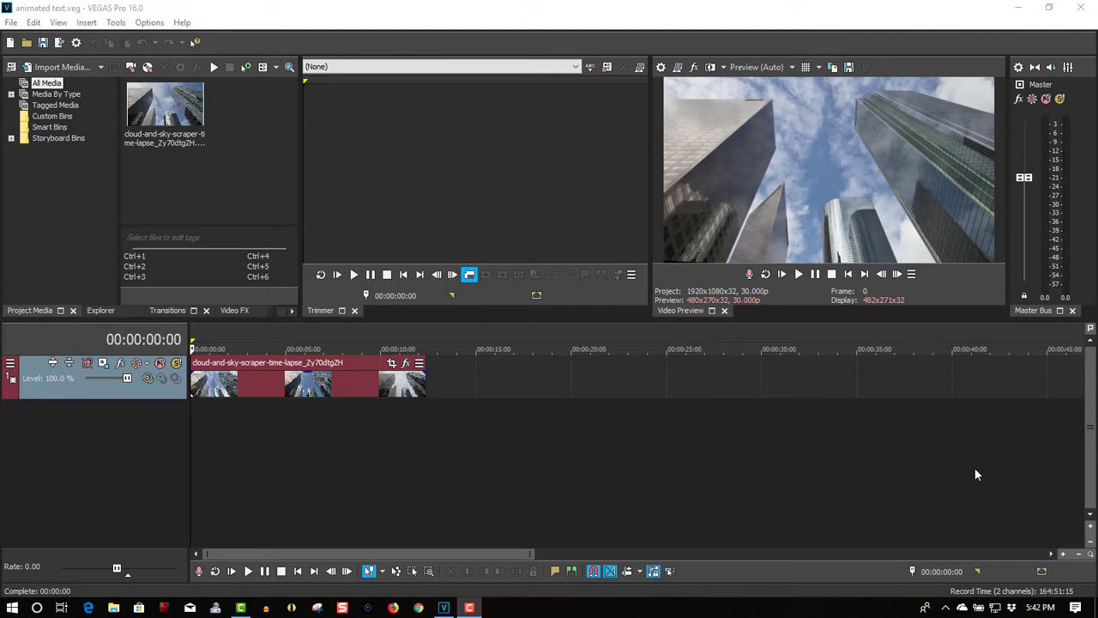
# Preview the skyscraper time-lapse, then insert a new video track above it.
pyautogui.click(797, 275)
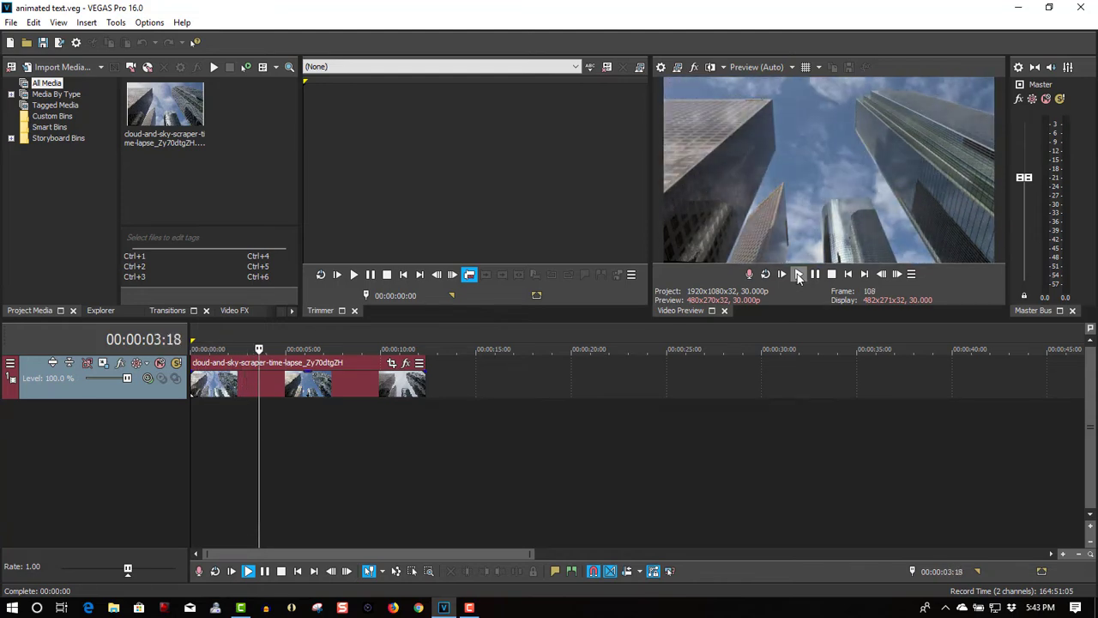
pyautogui.click(831, 275)
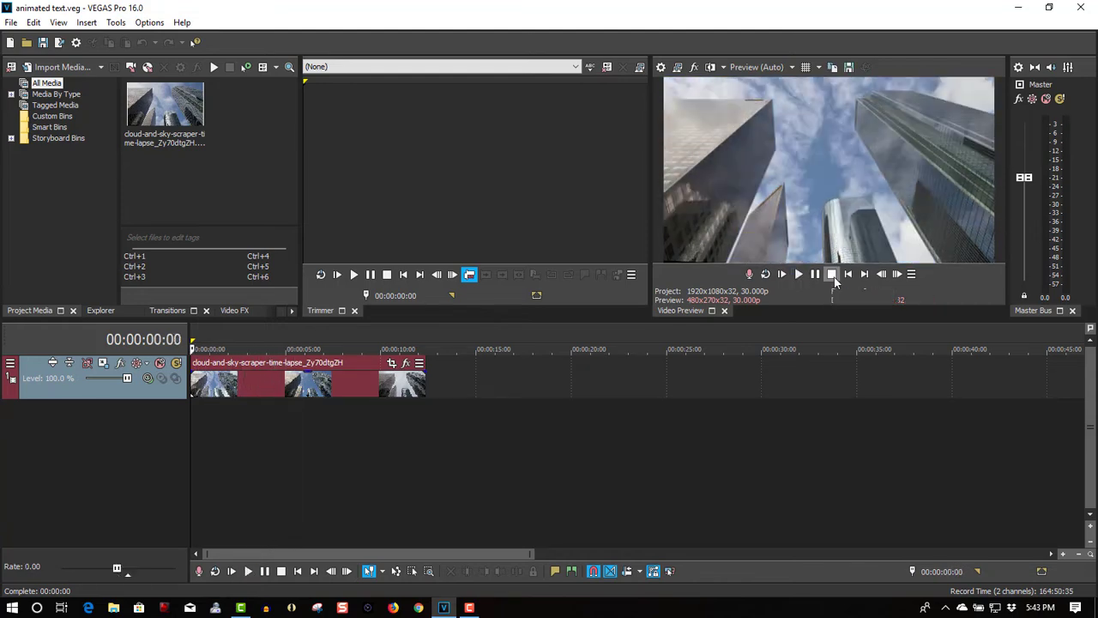
pyautogui.rightClick(447, 378)
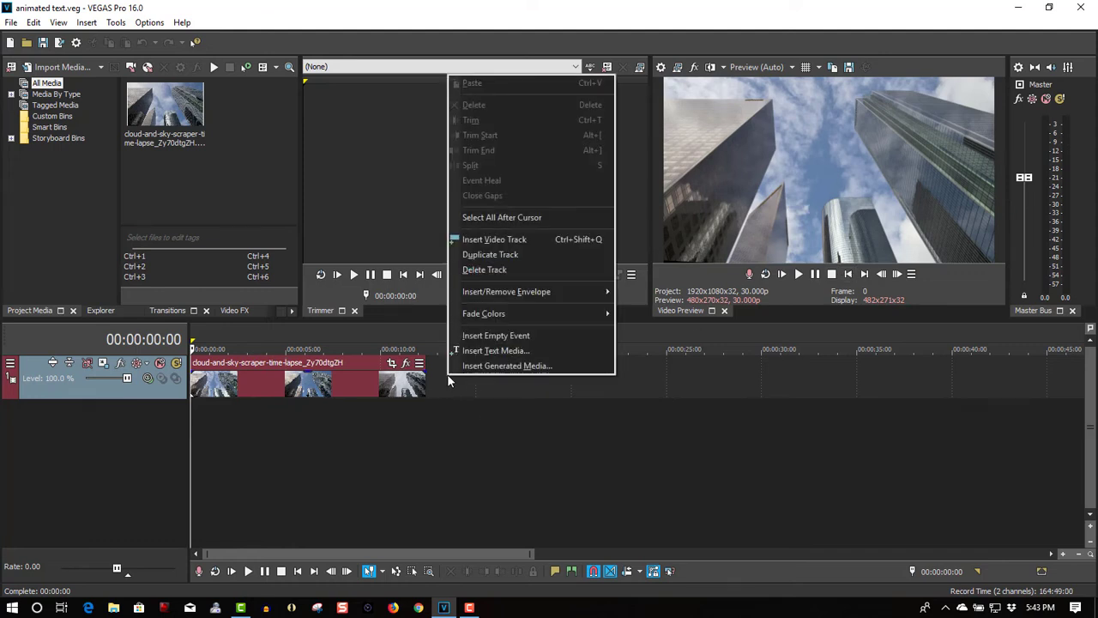
pyautogui.click(462, 242)
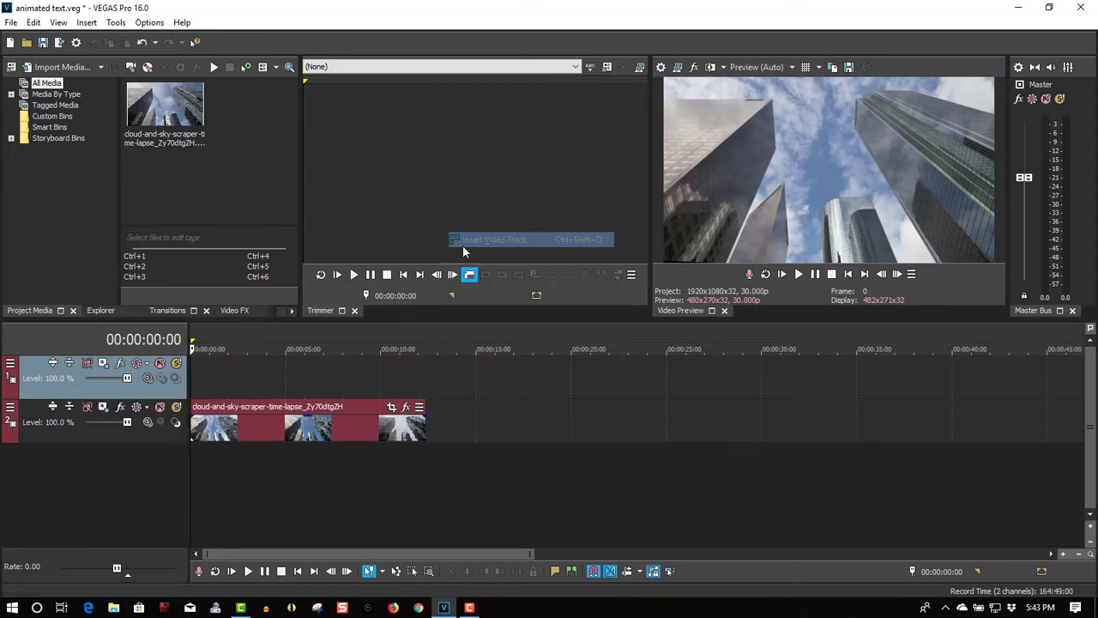
# Place the (Legacy) Text Default Text preset on the new video track.
pyautogui.click(283, 310)
pyautogui.click(282, 309)
pyautogui.click(213, 311)
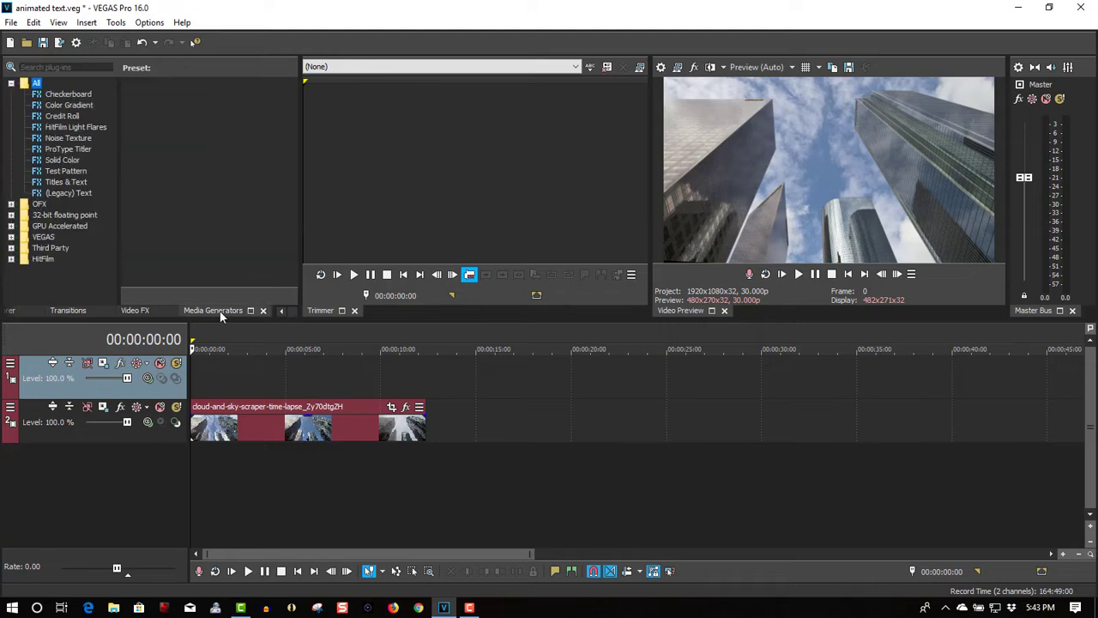
pyautogui.click(69, 192)
pyautogui.moveTo(137, 124); pyautogui.dragTo(193, 371)
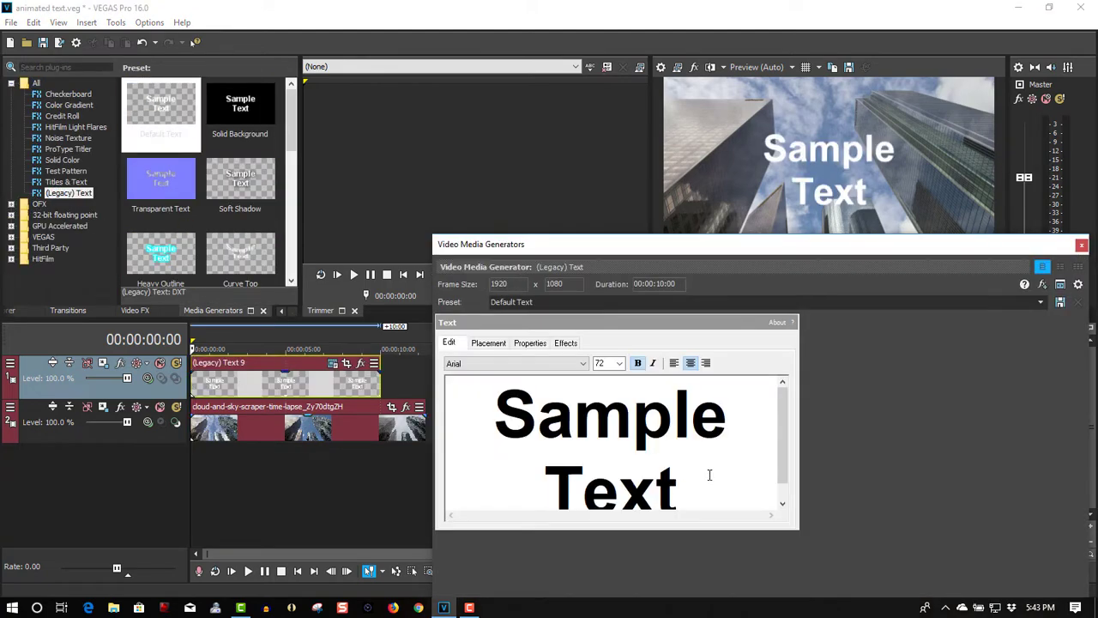
# Replace the sample text with CITY and set its font to Impact.
pyautogui.moveTo(711, 477); pyautogui.dragTo(494, 390)
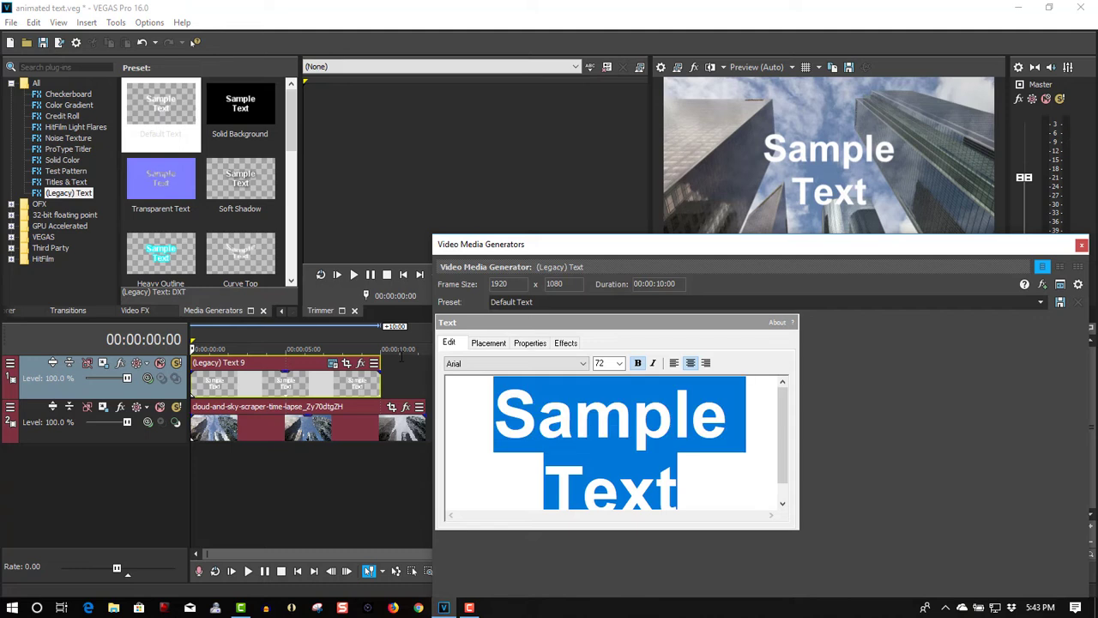
pyautogui.write('CITY')
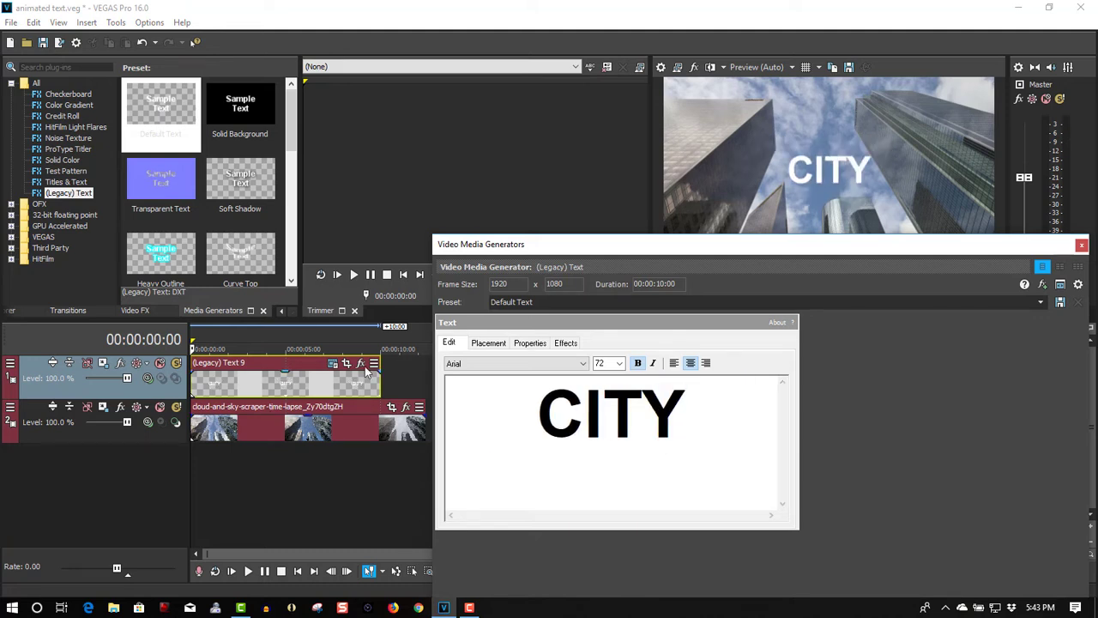
pyautogui.hotkey('ctrl', 'a')
pyautogui.click(581, 364)
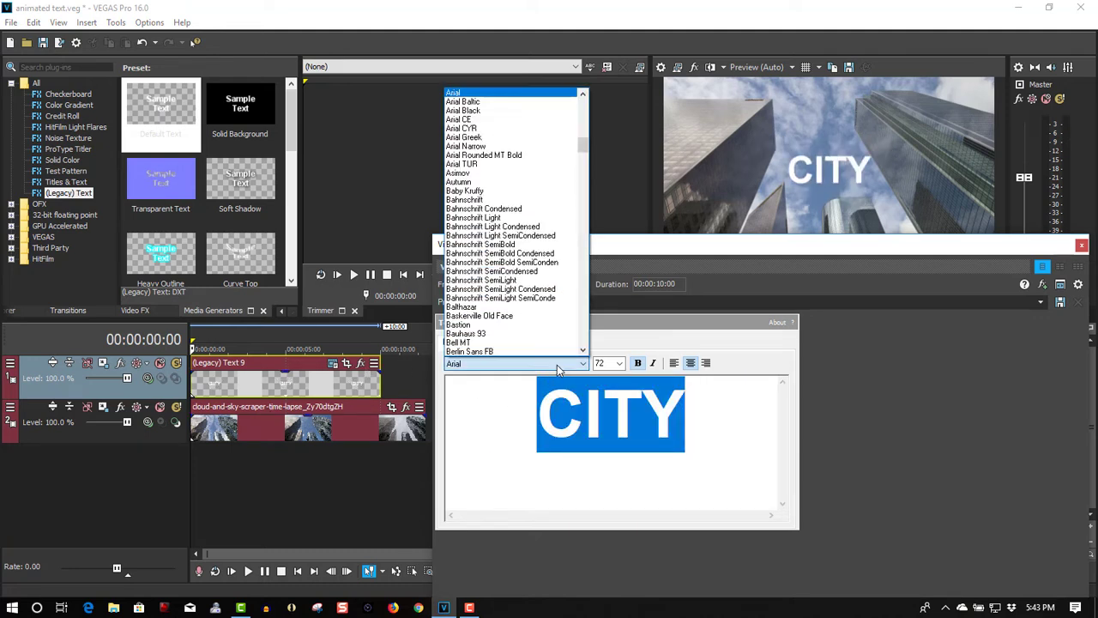
pyautogui.moveTo(586, 149); pyautogui.dragTo(584, 231)
pyautogui.click(511, 289)
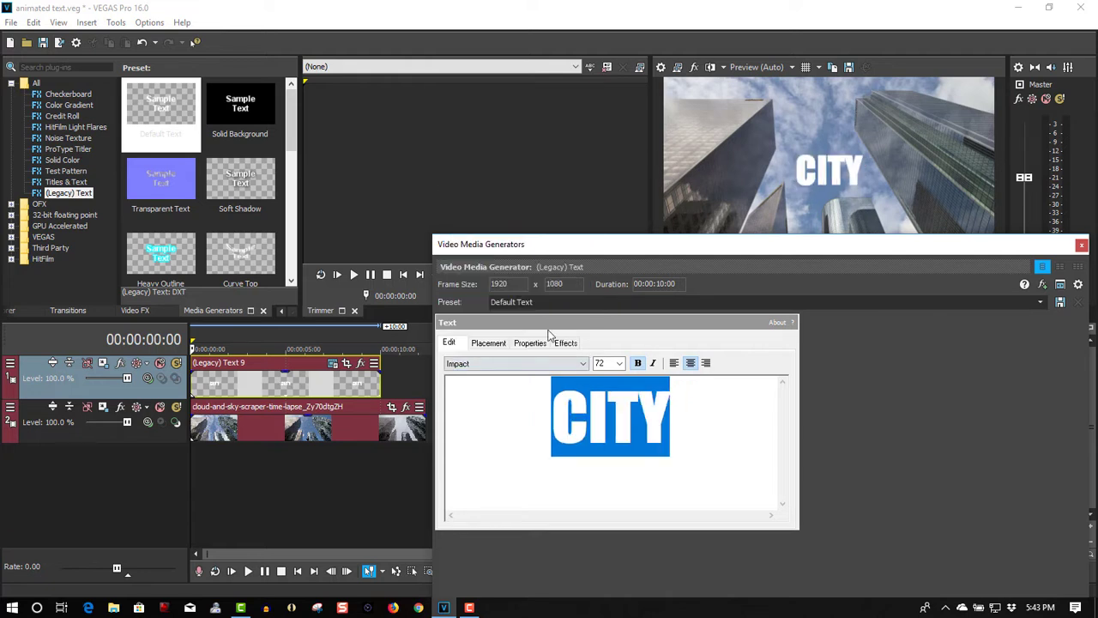
# Scale the CITY text to 2.386, color it black (0,0,0), and close the generator window.
pyautogui.click(530, 343)
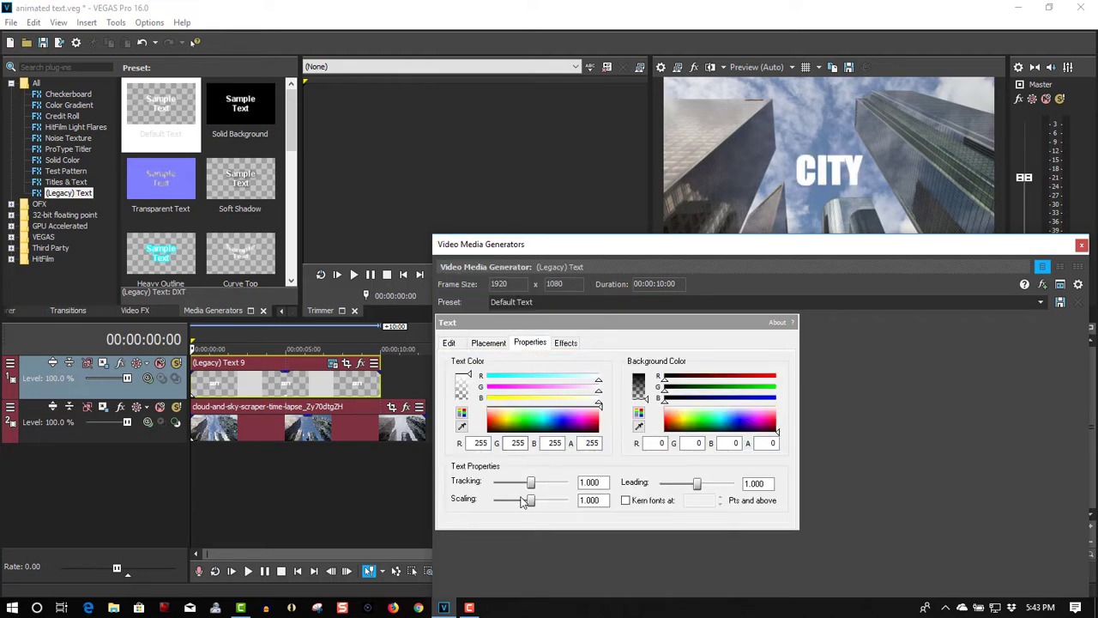
pyautogui.moveTo(530, 502)
pyautogui.mouseDown()
pyautogui.moveTo(548, 503)
pyautogui.moveTo(536, 488)
pyautogui.mouseUp()
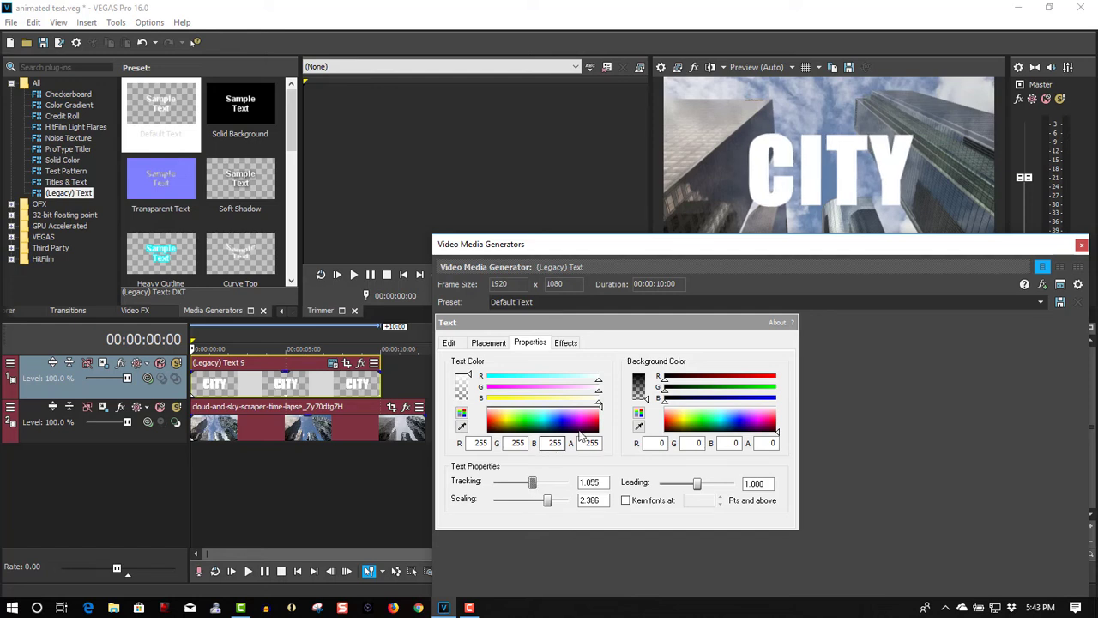
pyautogui.moveTo(595, 421); pyautogui.dragTo(491, 435)
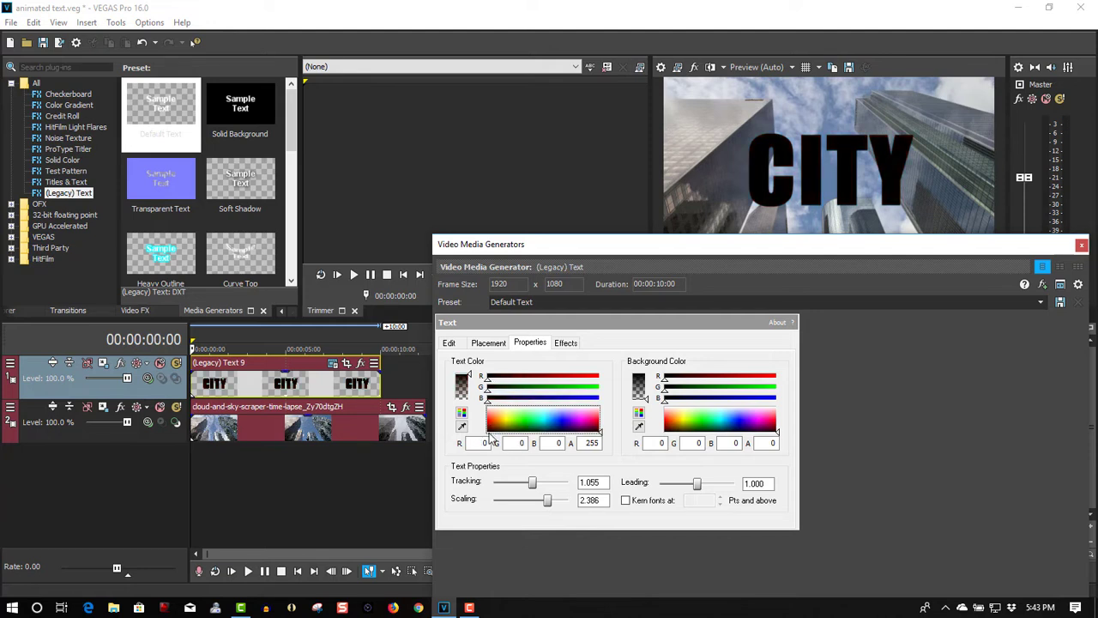
pyautogui.click(1081, 244)
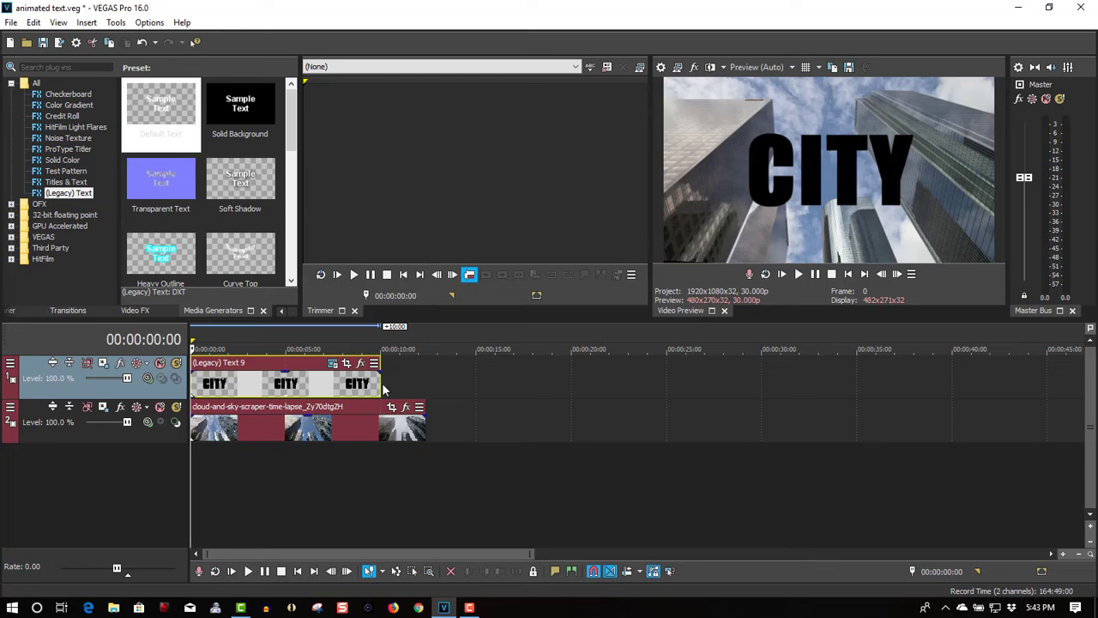
# Stretch the title event to match the video and add a 3D Fly In/Out Tumble In transition at its start.
pyautogui.moveTo(381, 386); pyautogui.dragTo(430, 388)
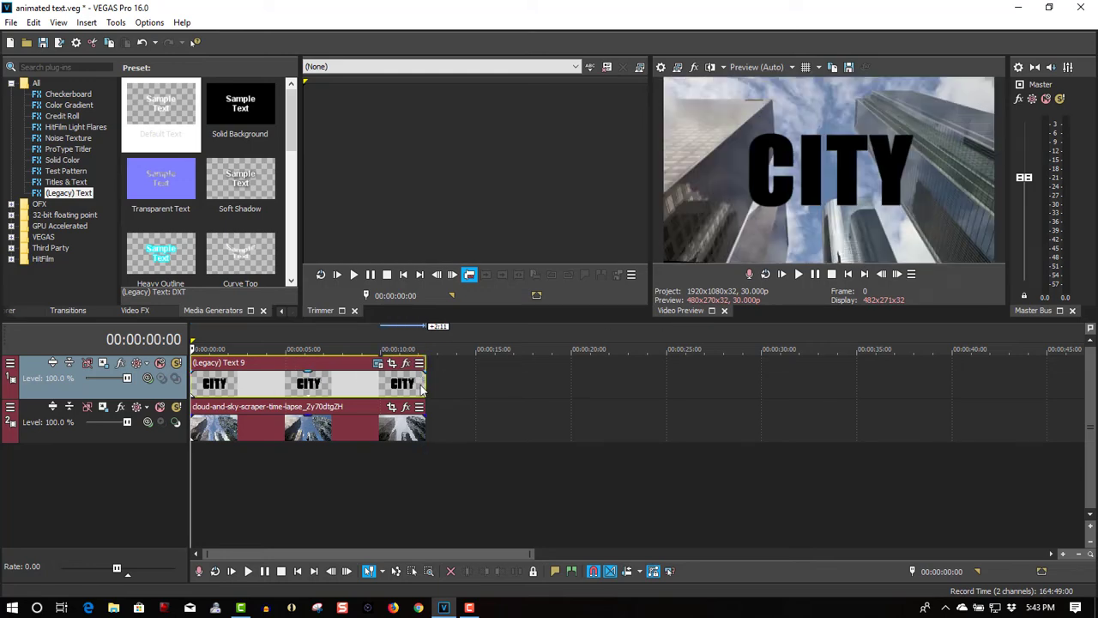
pyautogui.click(72, 311)
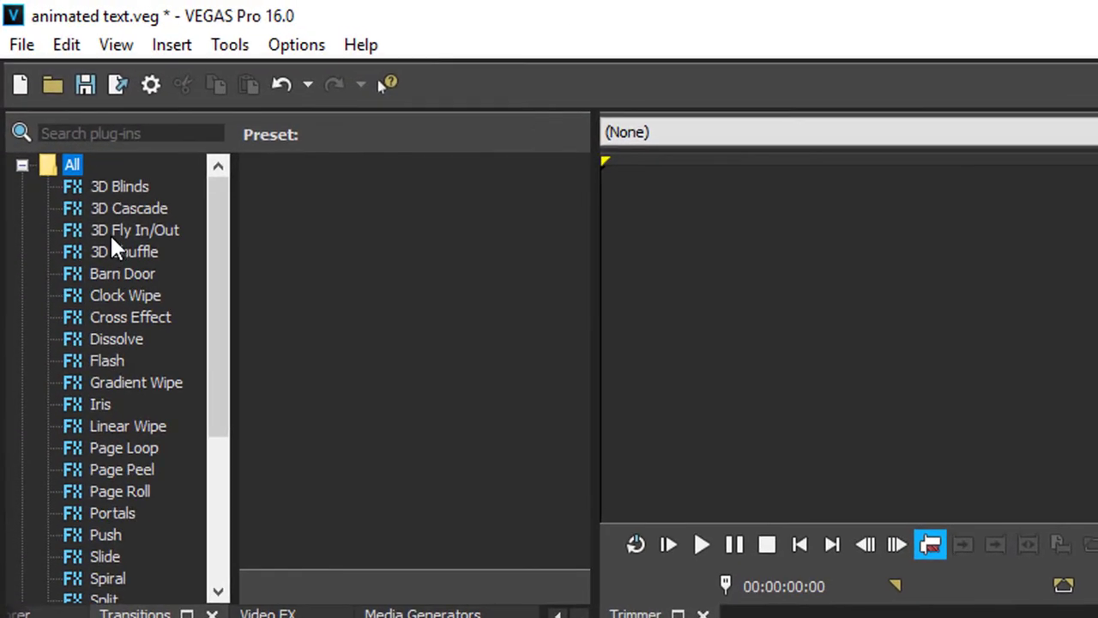
pyautogui.click(56, 117)
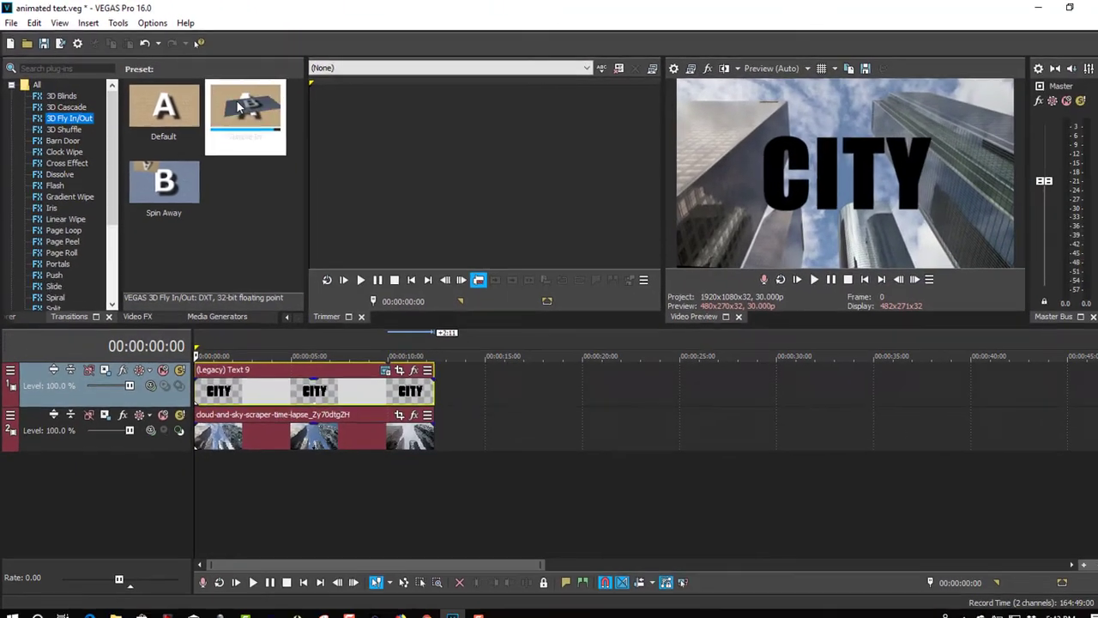
pyautogui.click(464, 209)
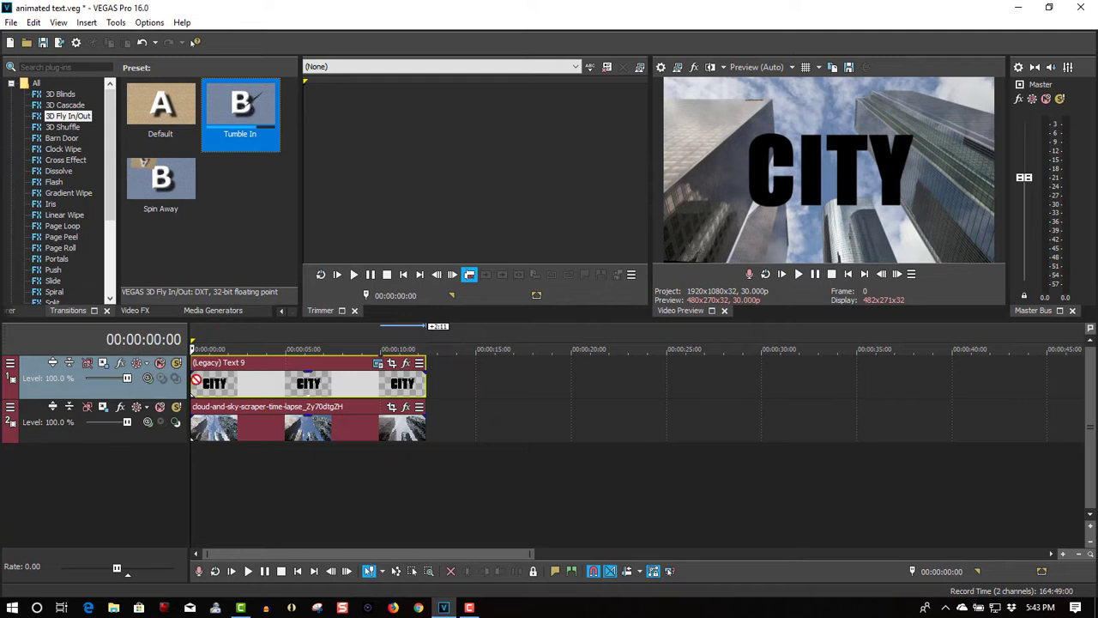
pyautogui.moveTo(195, 382); pyautogui.dragTo(193, 385)
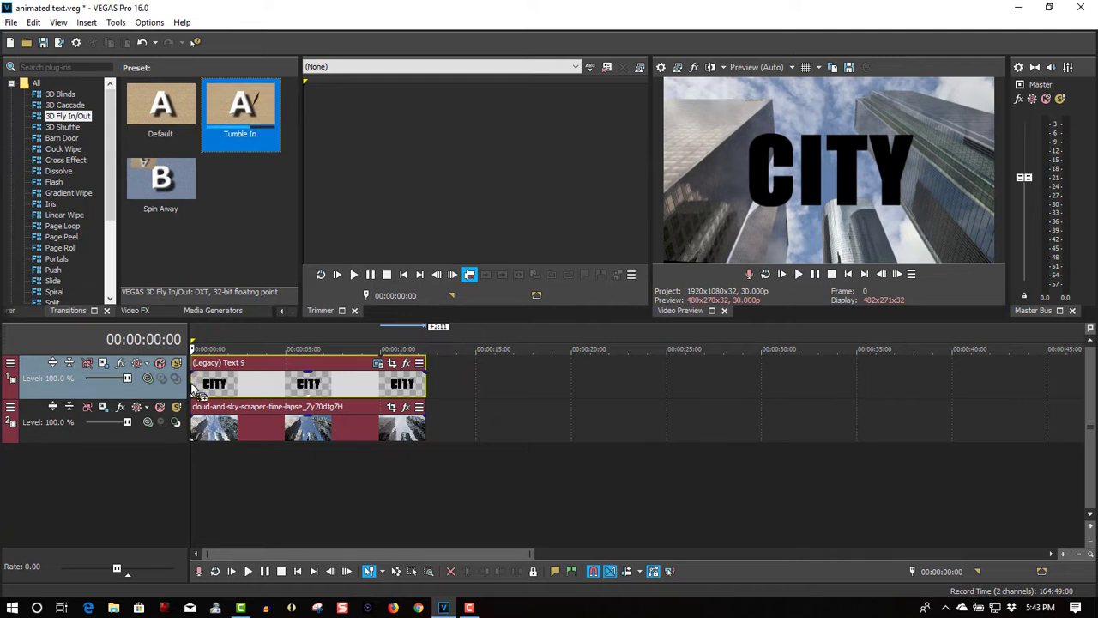
pyautogui.moveTo(190, 383); pyautogui.dragTo(190, 383)
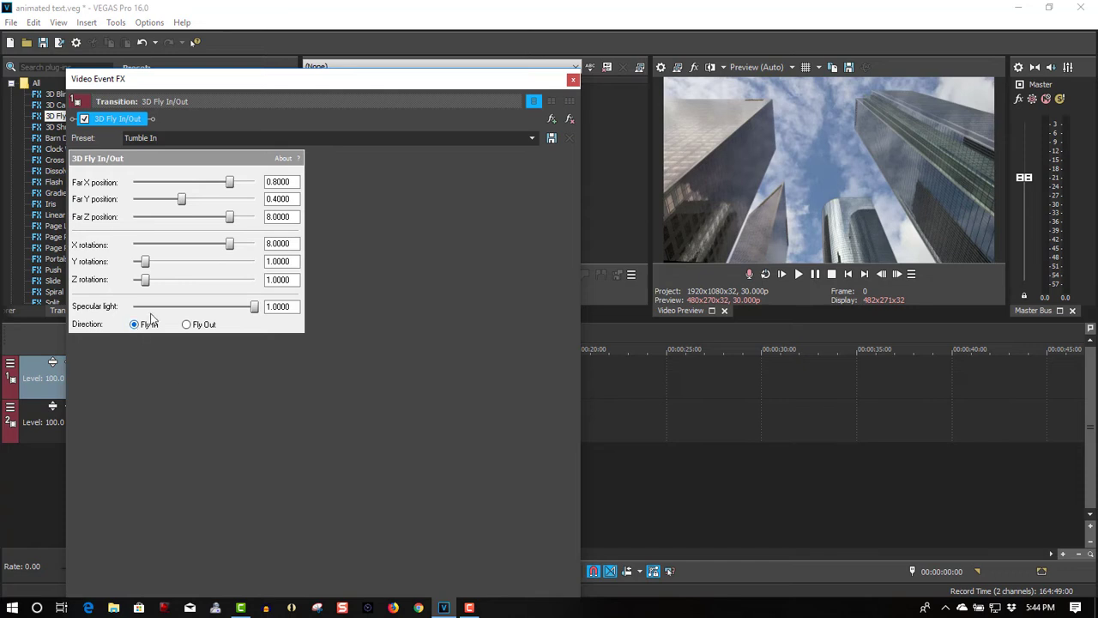
# Add a second Tumble In 3D Fly In/Out transition to the title's end, set to Fly Out.
pyautogui.click(572, 80)
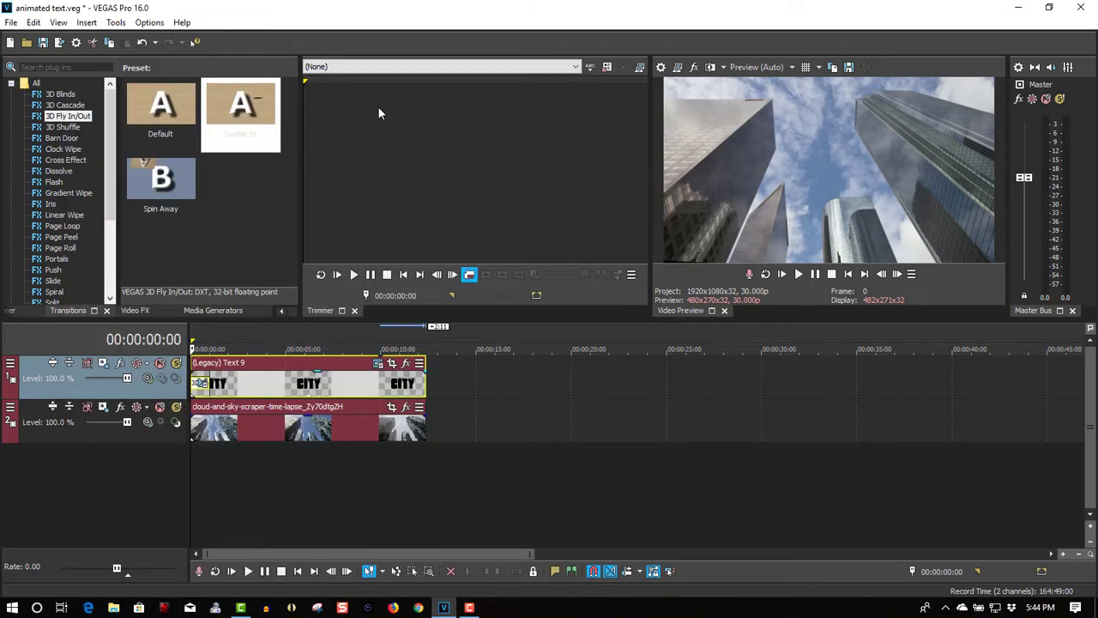
pyautogui.moveTo(248, 105); pyautogui.dragTo(427, 386)
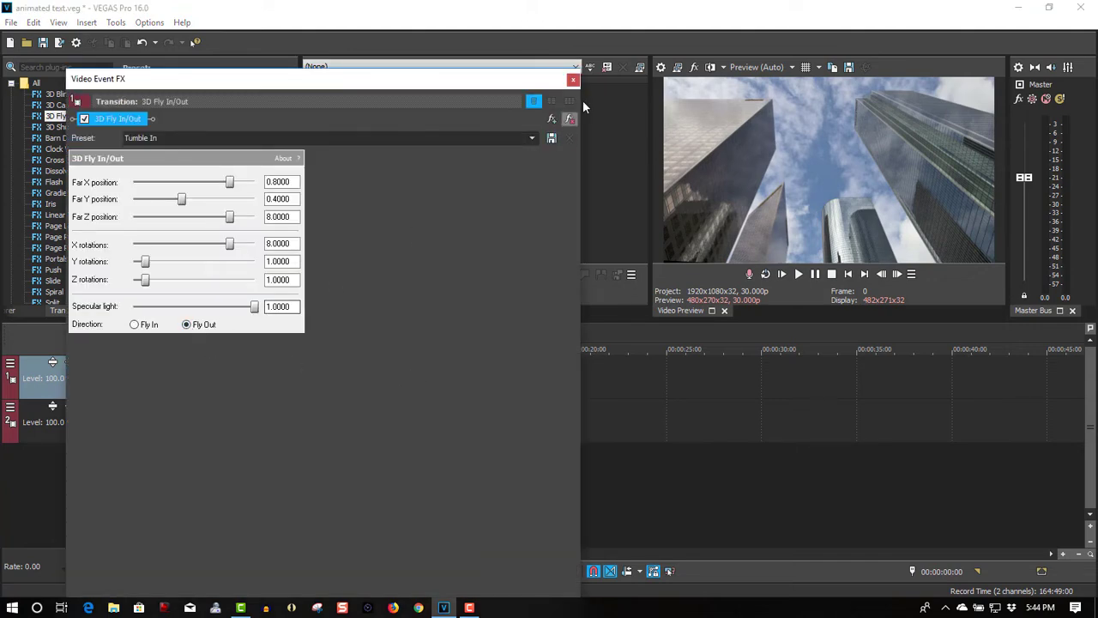
pyautogui.click(572, 81)
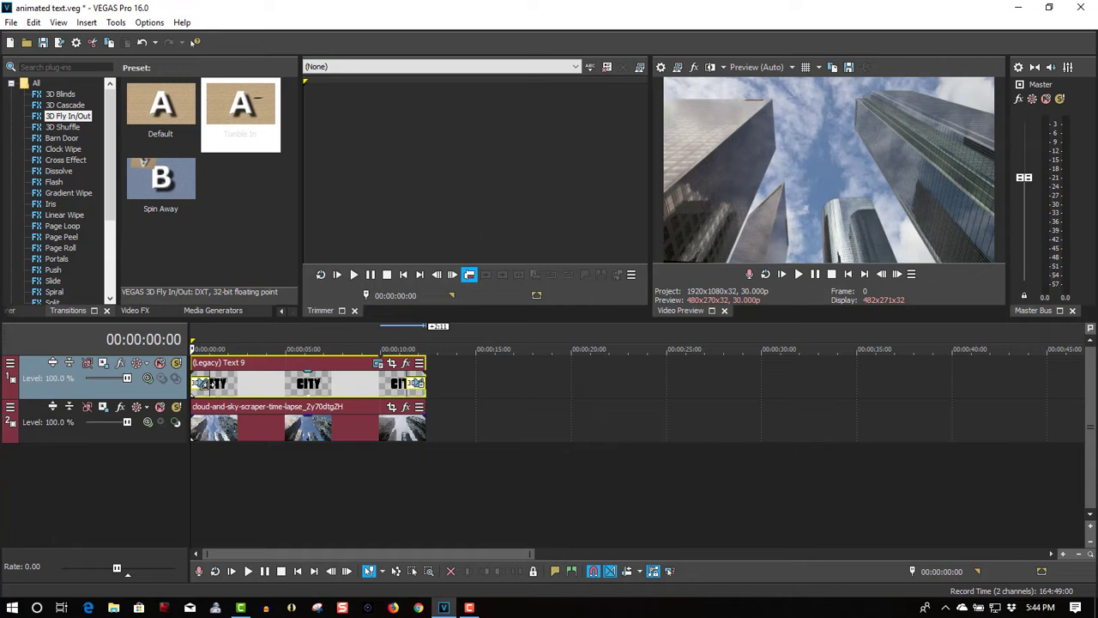
# Extend the opening transition to 00:00:02:00 and the closing one to 00:00:01:16, then preview playback.
pyautogui.moveTo(204, 382); pyautogui.dragTo(256, 383)
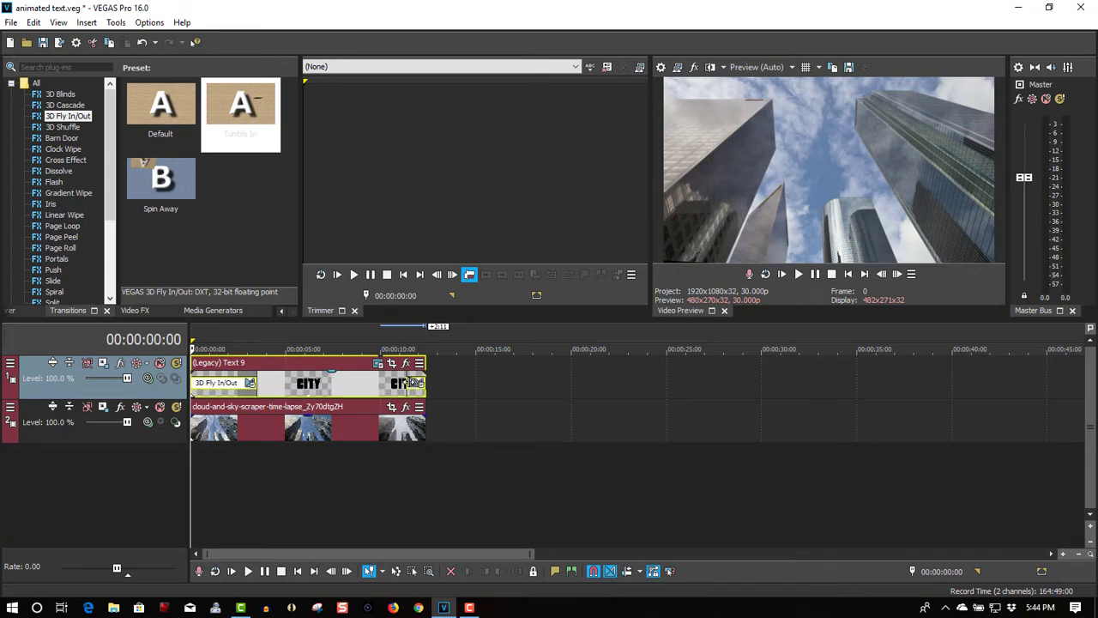
pyautogui.moveTo(412, 382); pyautogui.dragTo(363, 384)
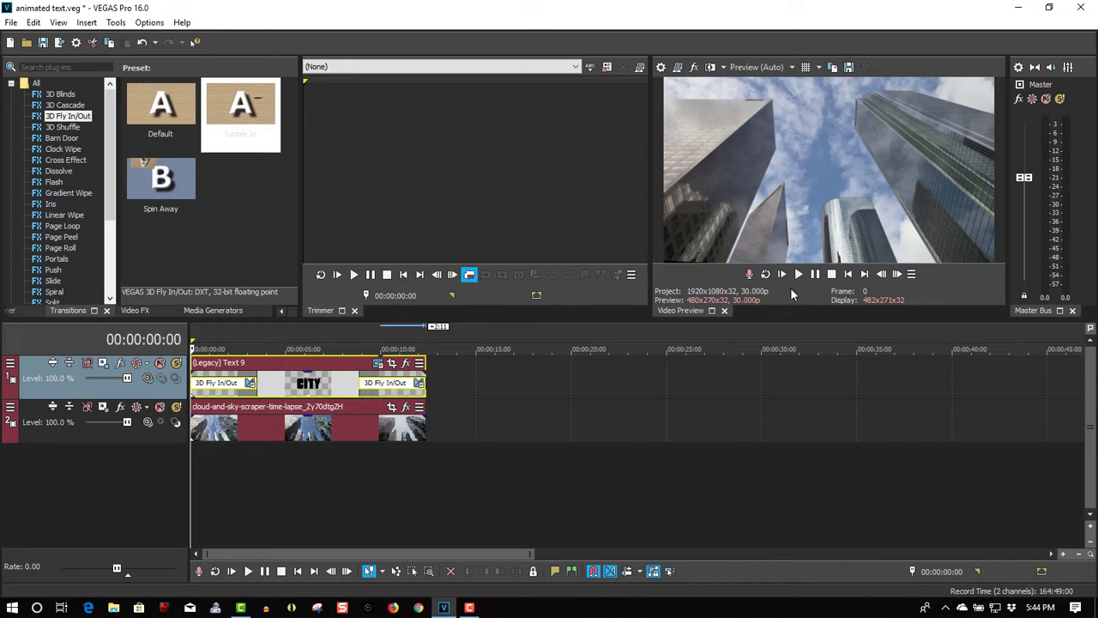
pyautogui.click(798, 273)
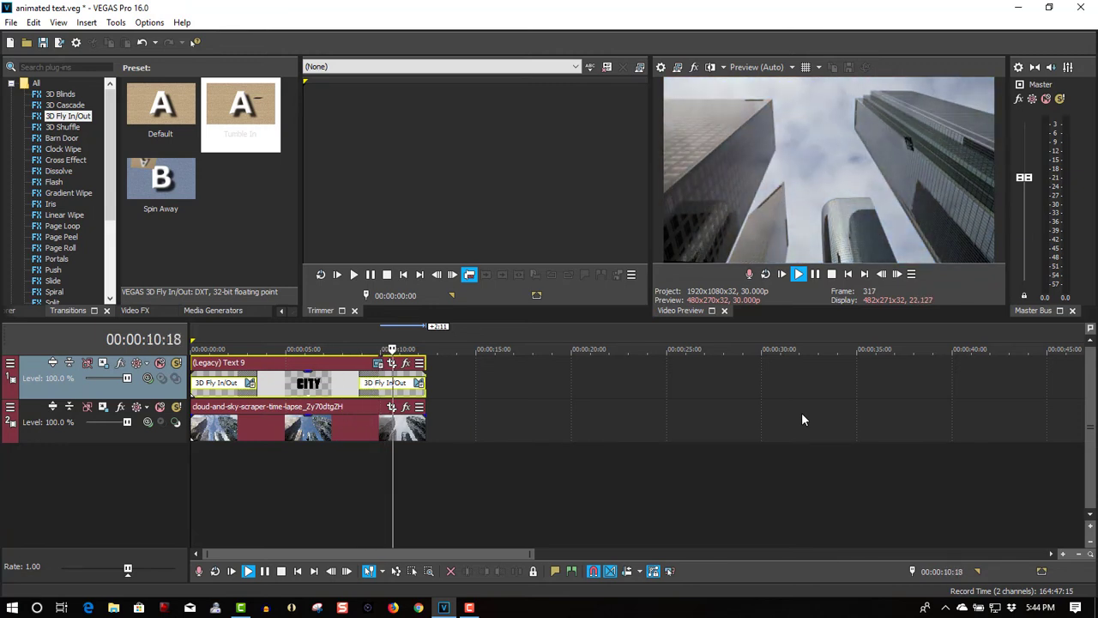
# Stop playback and switch the opening transition's preset to Spin Away.
pyautogui.click(832, 274)
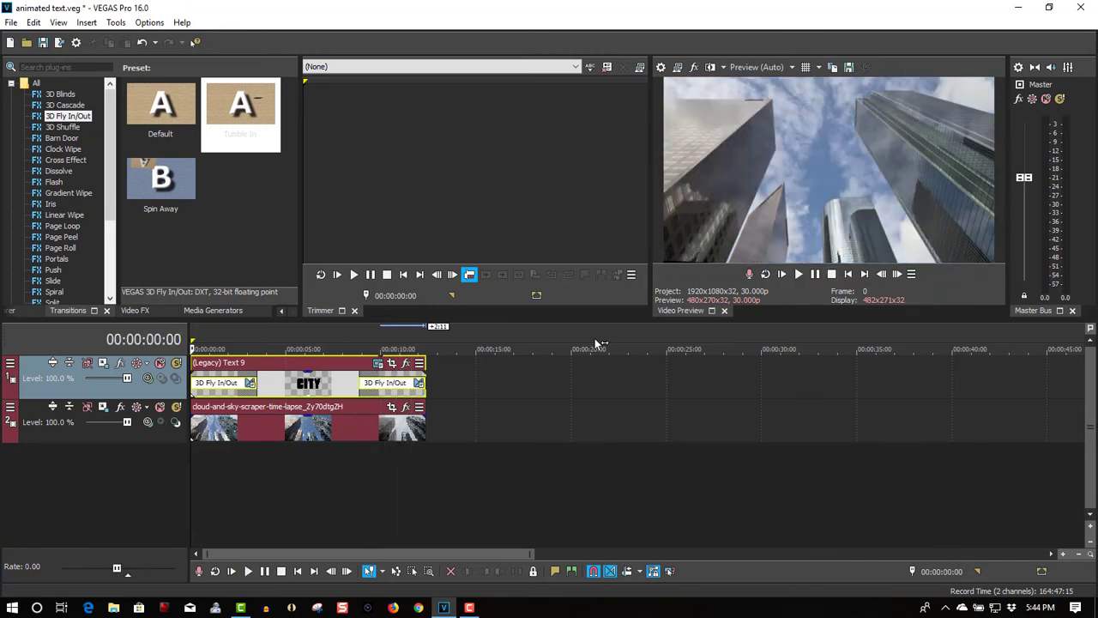
pyautogui.click(249, 383)
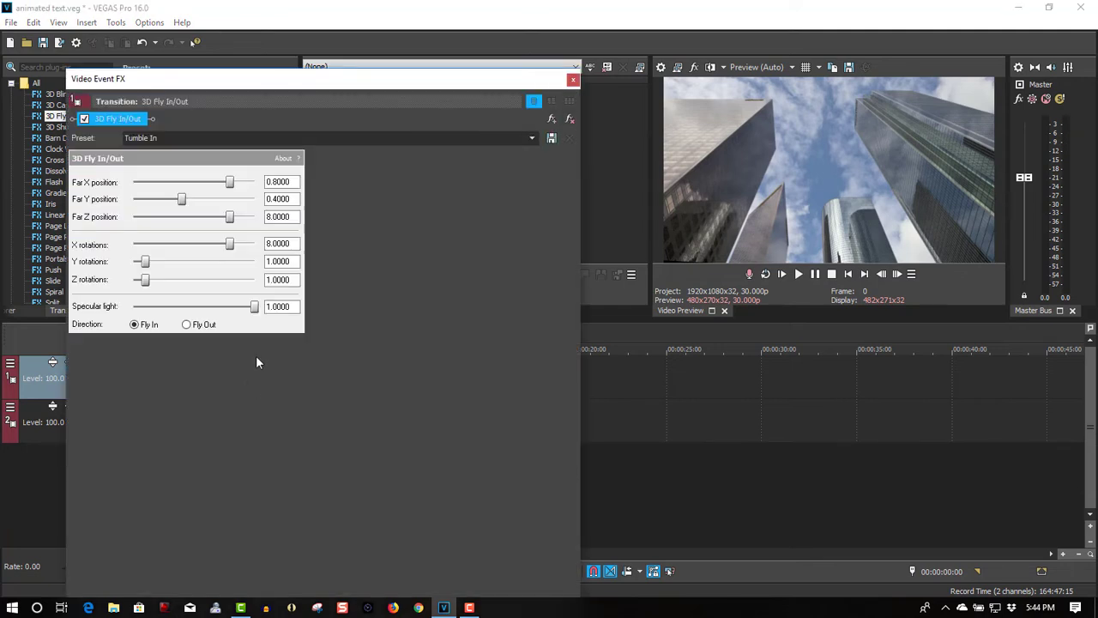
pyautogui.click(531, 138)
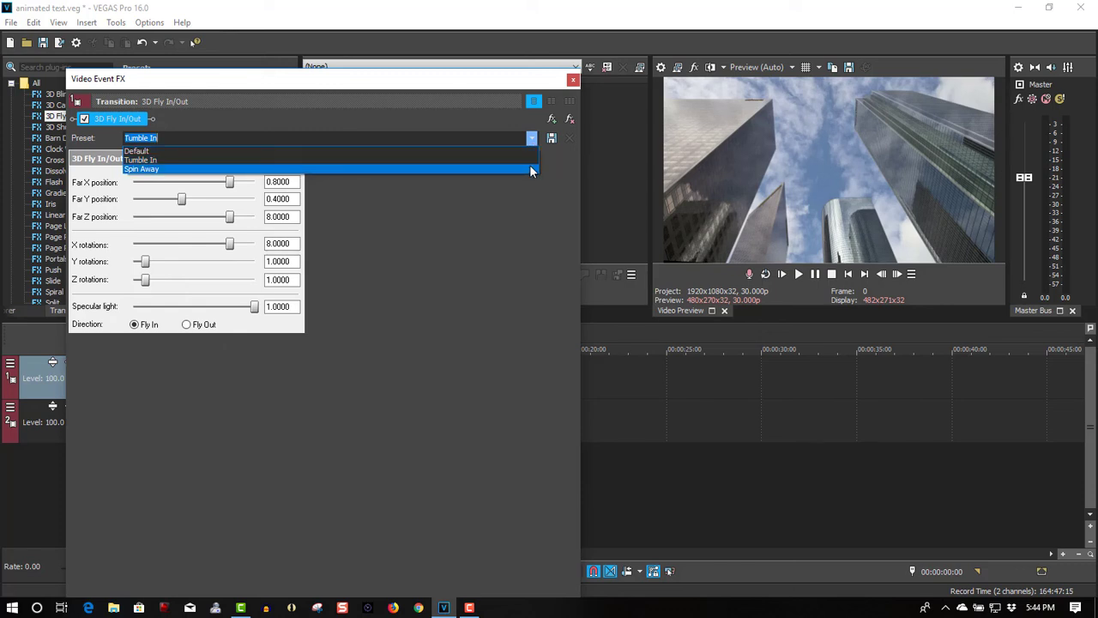
pyautogui.click(531, 169)
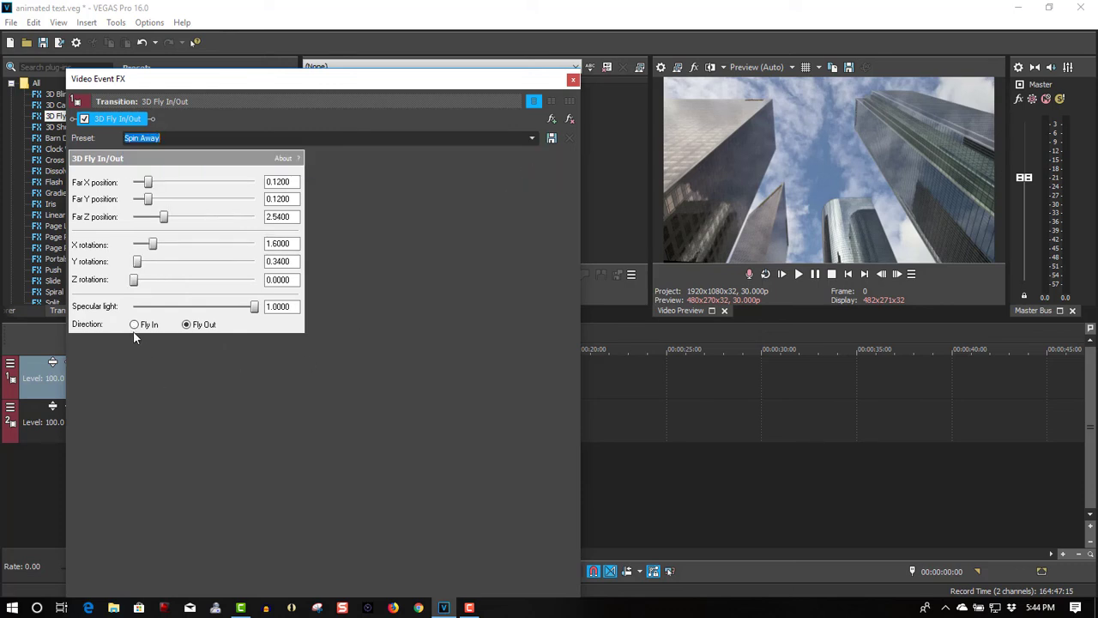
pyautogui.click(572, 79)
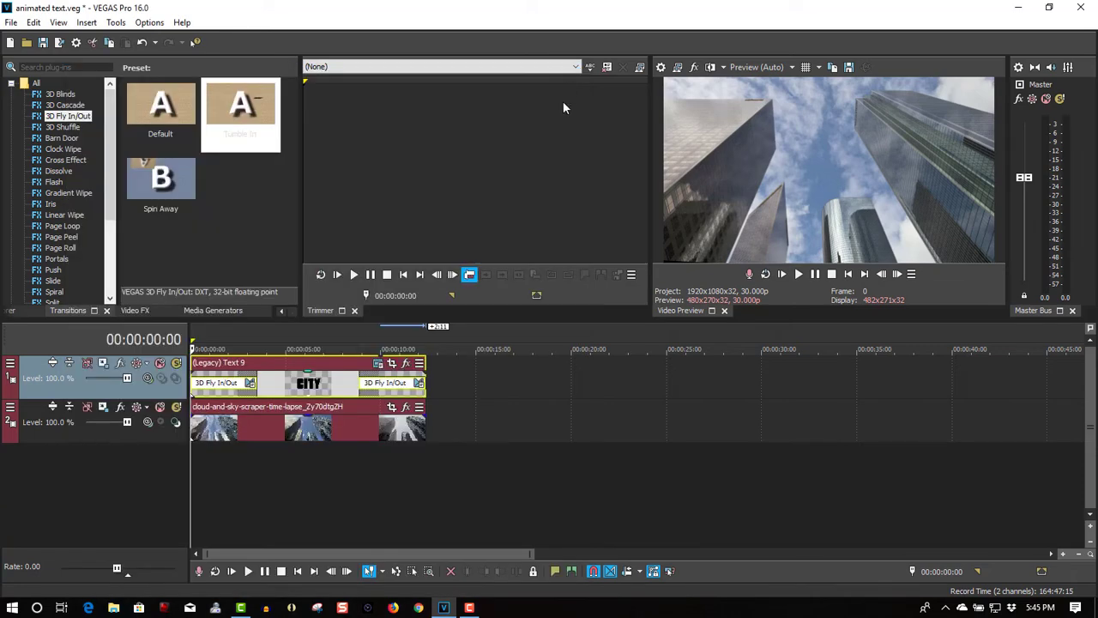
# Switch the closing transition's preset to Spin Away as well.
pyautogui.click(418, 383)
pyautogui.click(531, 138)
pyautogui.click(533, 168)
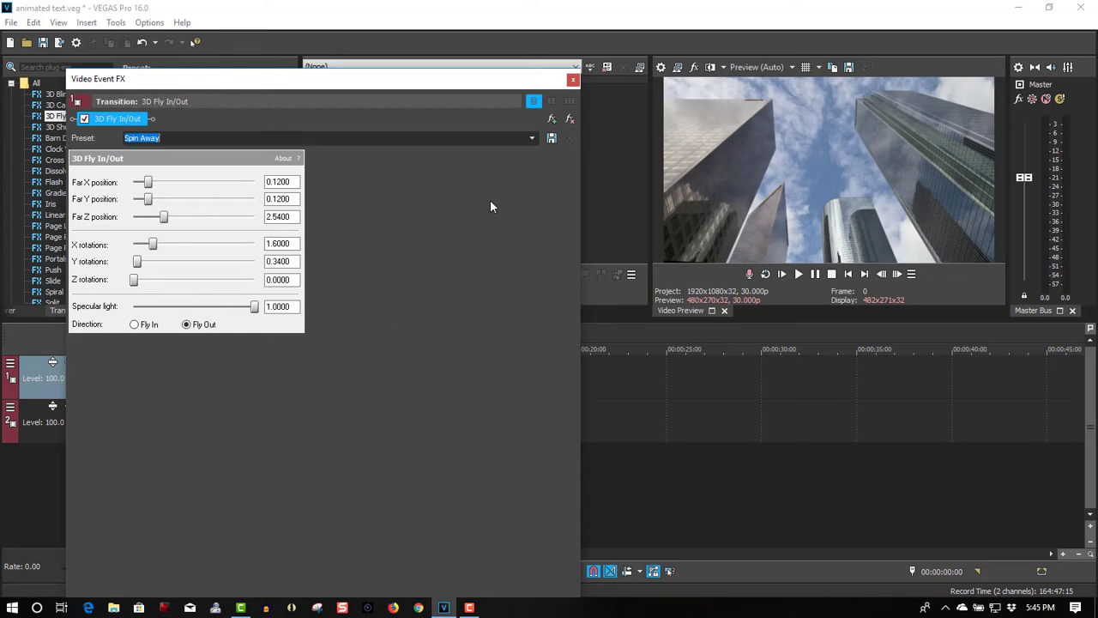
# Play the finished Spin Away animation, then jump to 00:00:07:28 where CITY is fully visible.
pyautogui.click(573, 79)
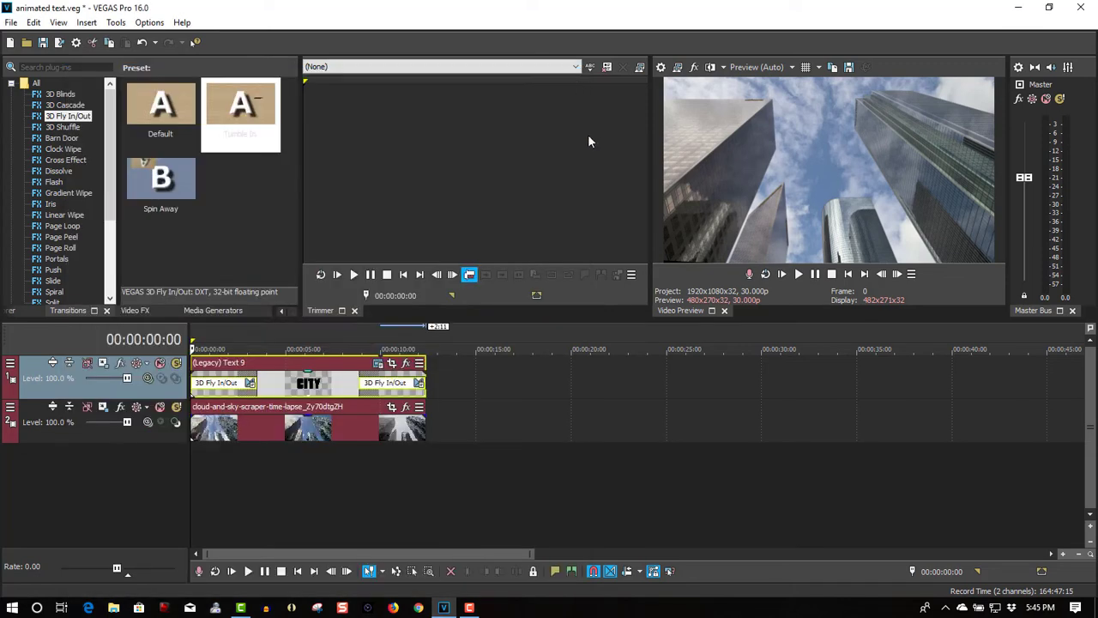
pyautogui.click(802, 275)
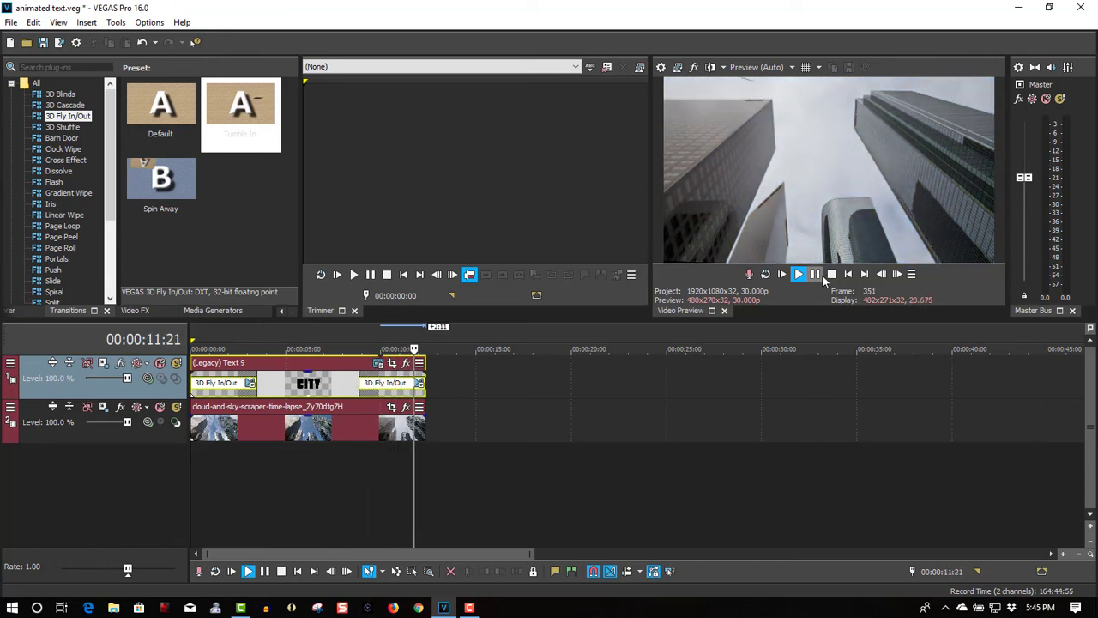
pyautogui.click(341, 347)
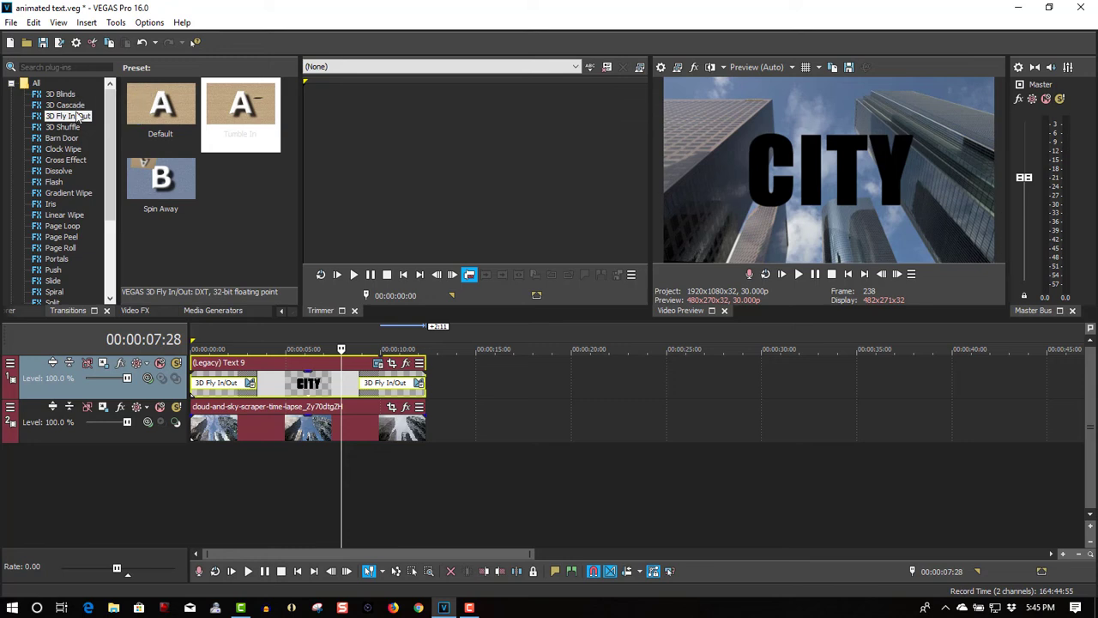
pyautogui.click(77, 116)
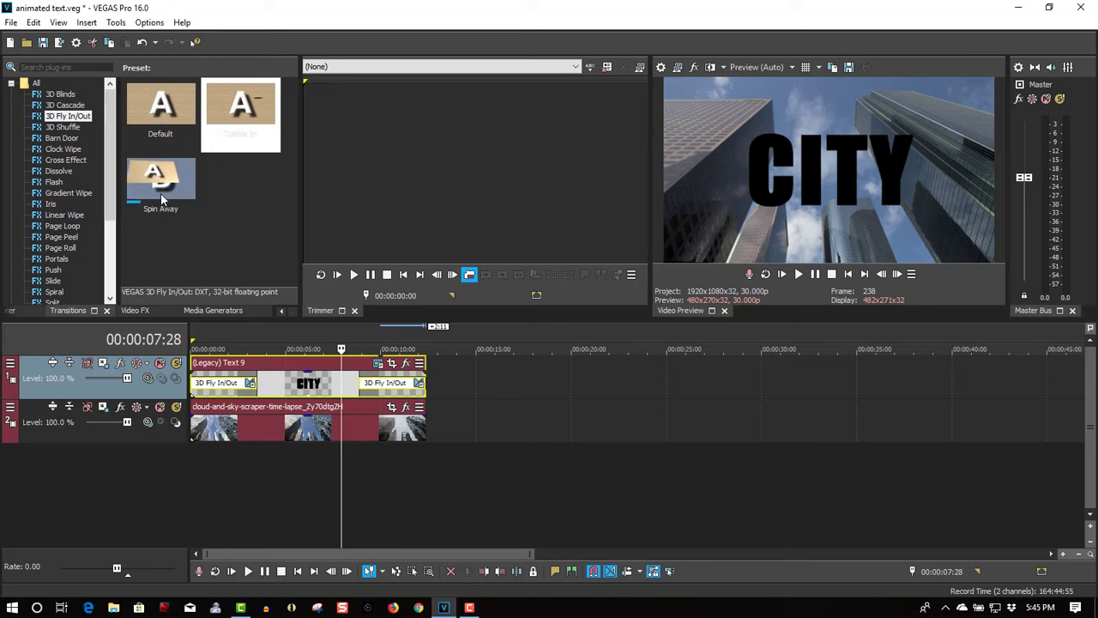